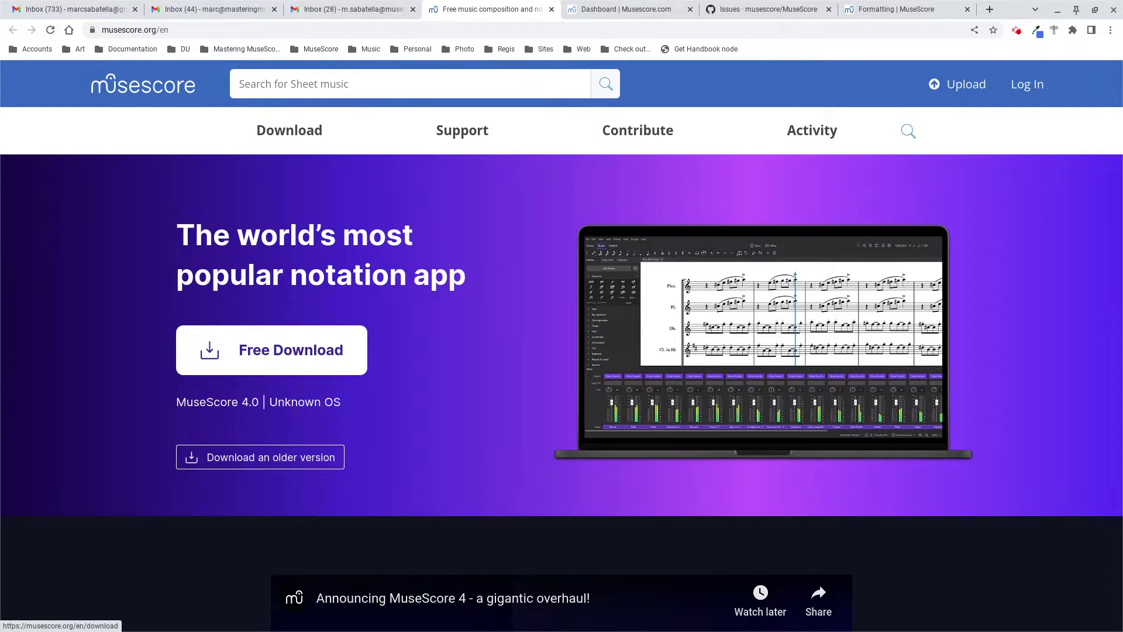
From musescore.org's Free Download page, choose the Linux AppImage download of MuseScore 4.0
left_click(281, 347)
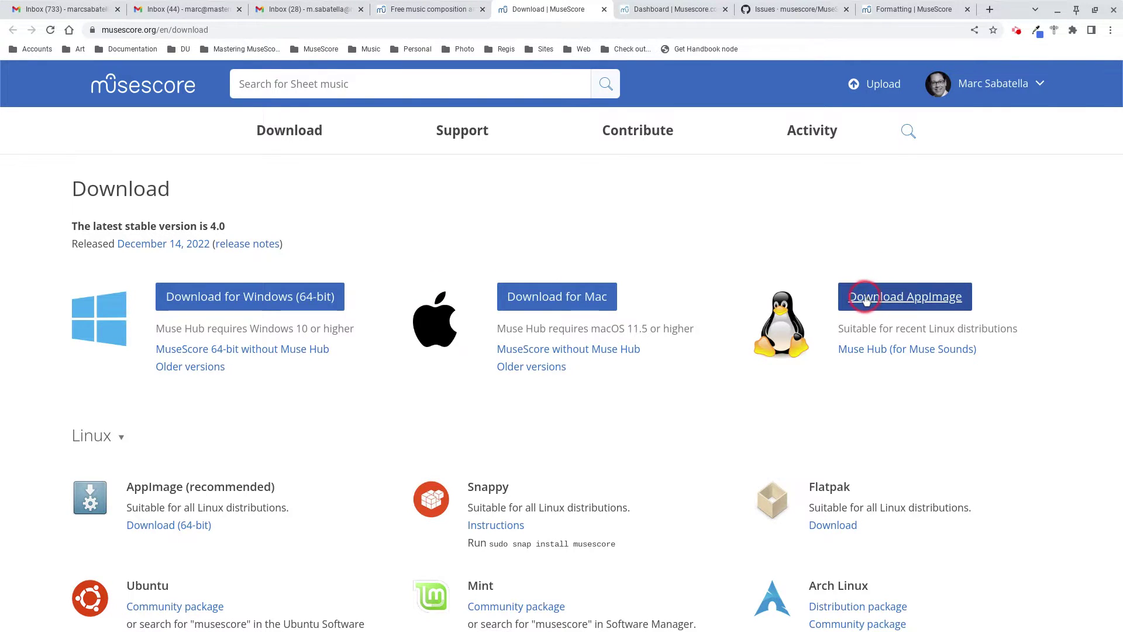
left_click(915, 300)
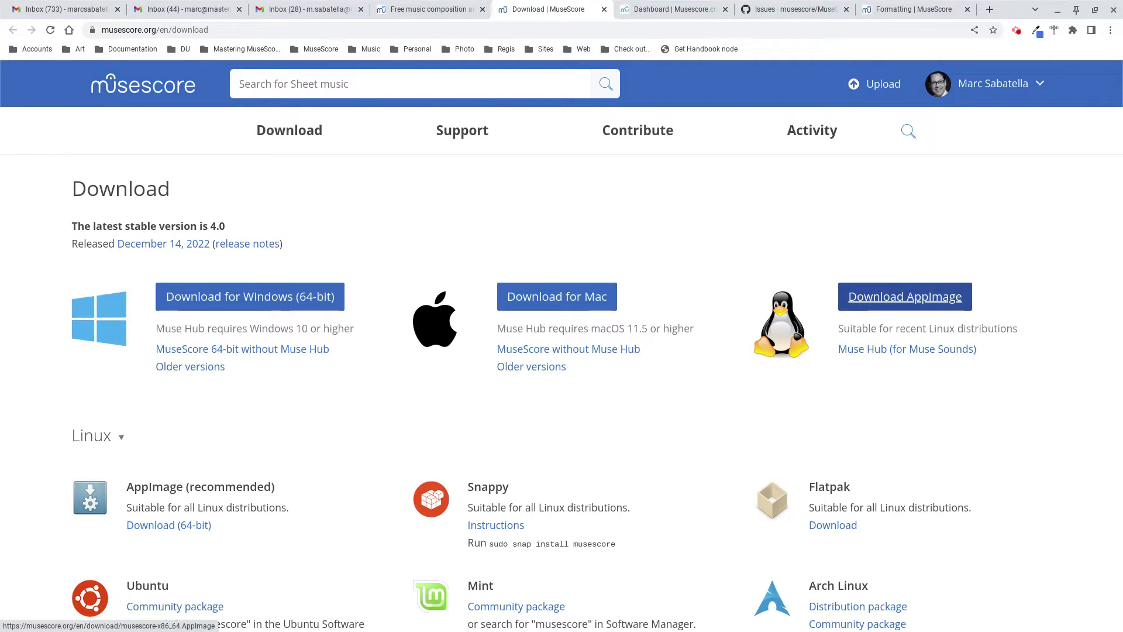
Download MuseScore-4.0.0-x86_64.AppImage and save it to the Linux files folder
left_click(929, 298)
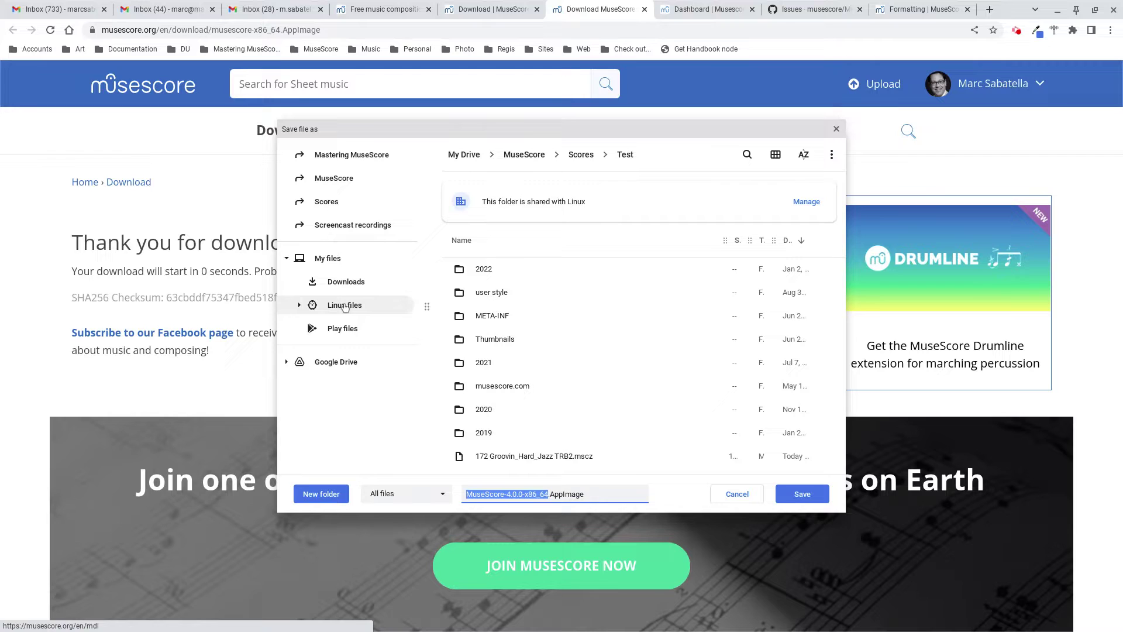
left_click(344, 307)
left_click(337, 308)
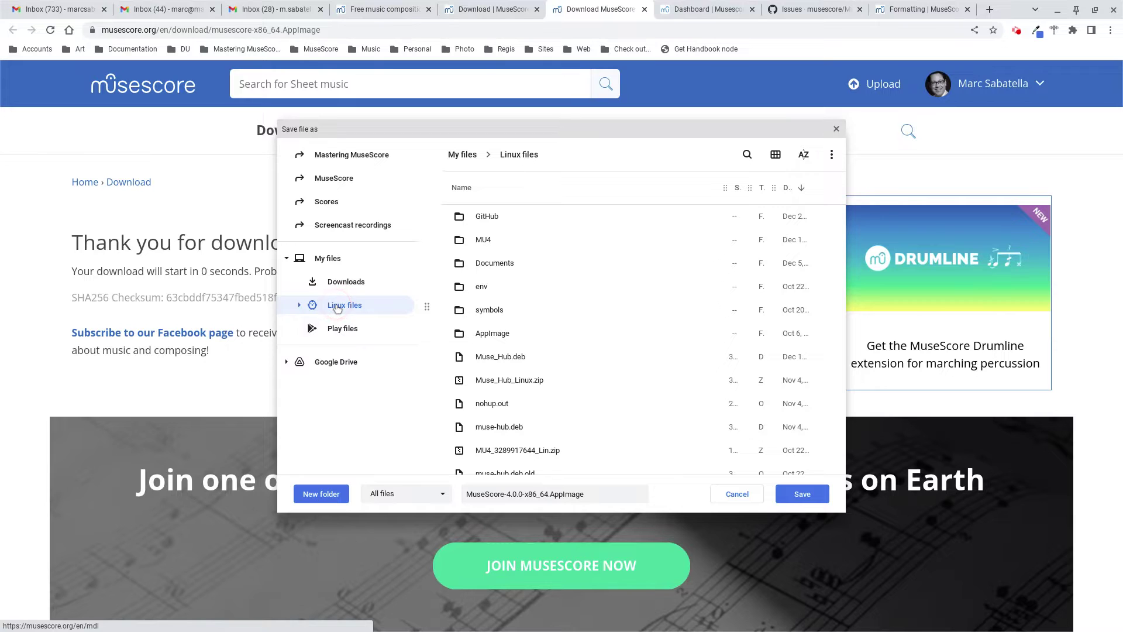
left_click(803, 494)
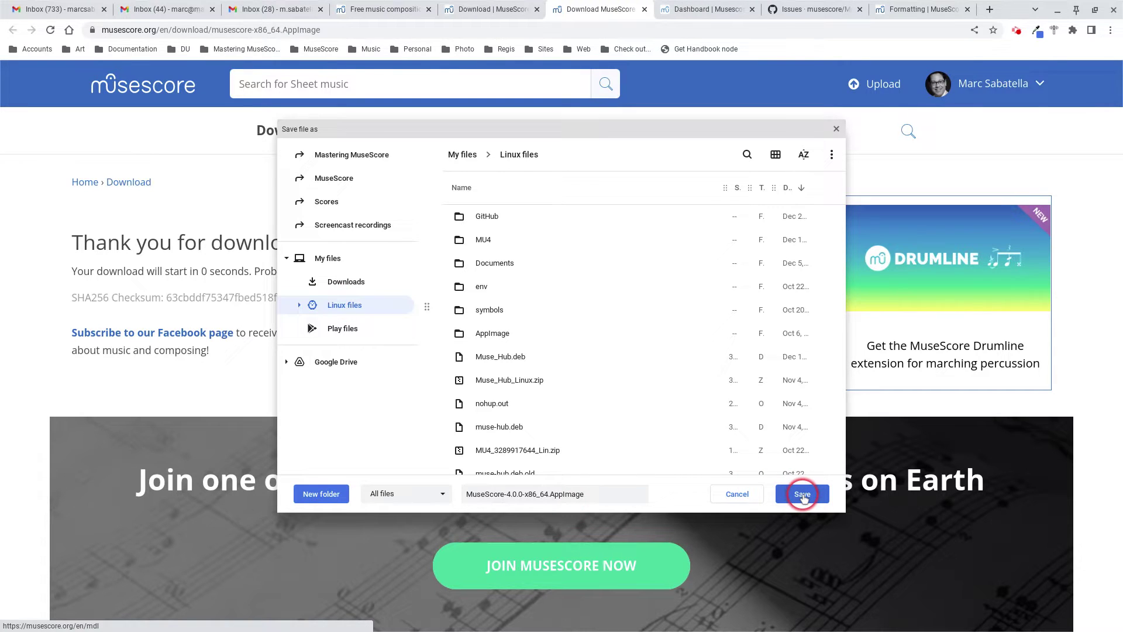
left_click(802, 494)
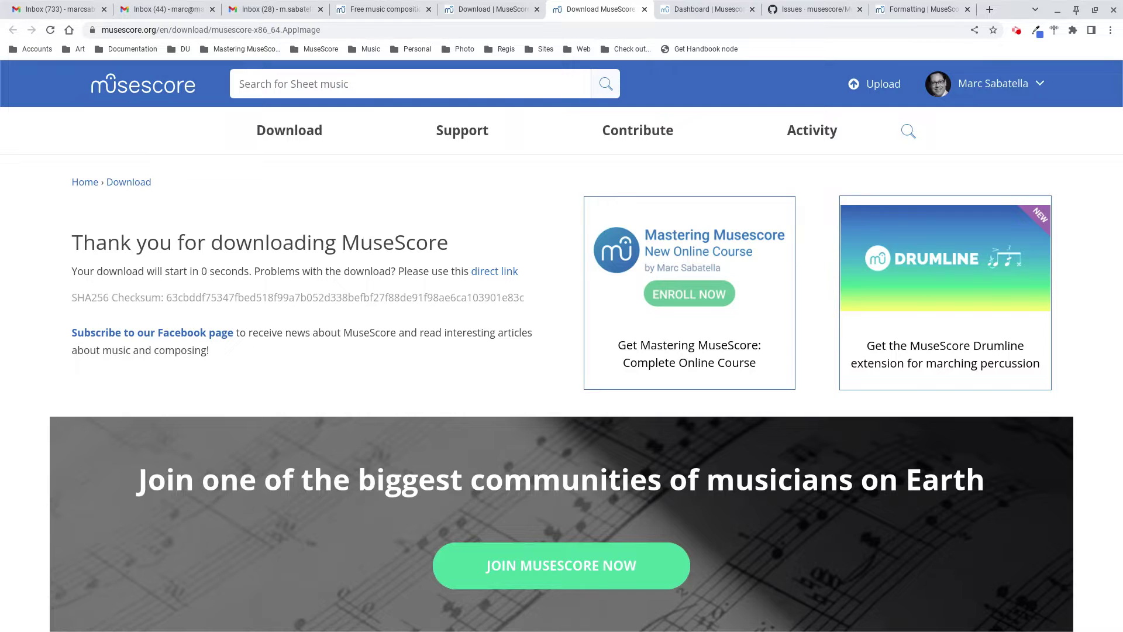
Open the Linux terminal and list the home folder's files with ls
mouse_move(833, 626)
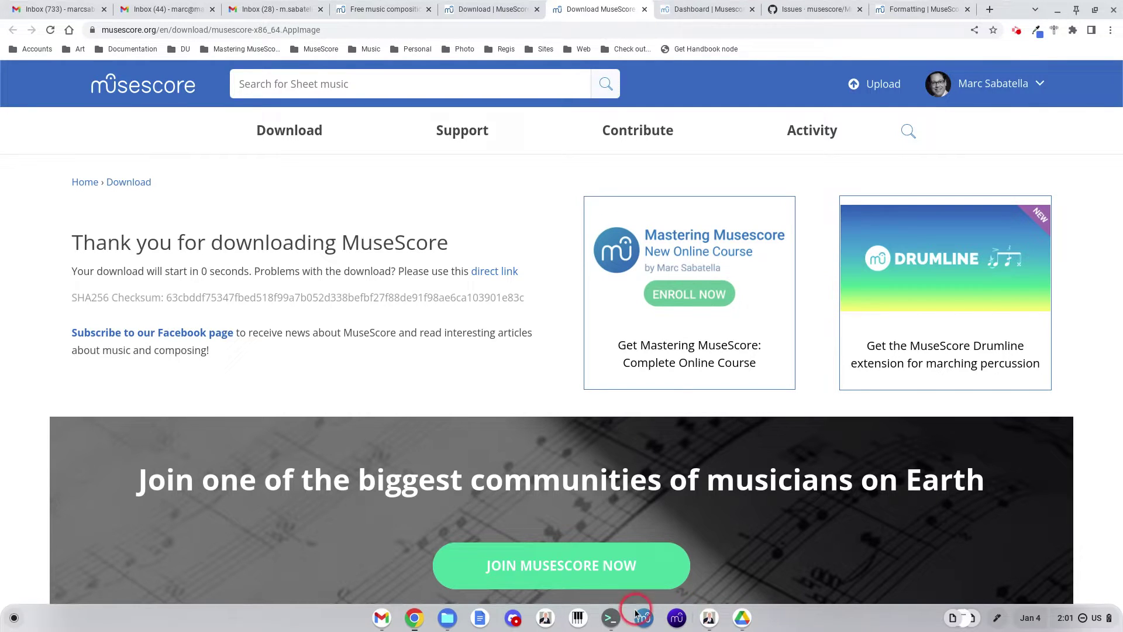
left_click(610, 618)
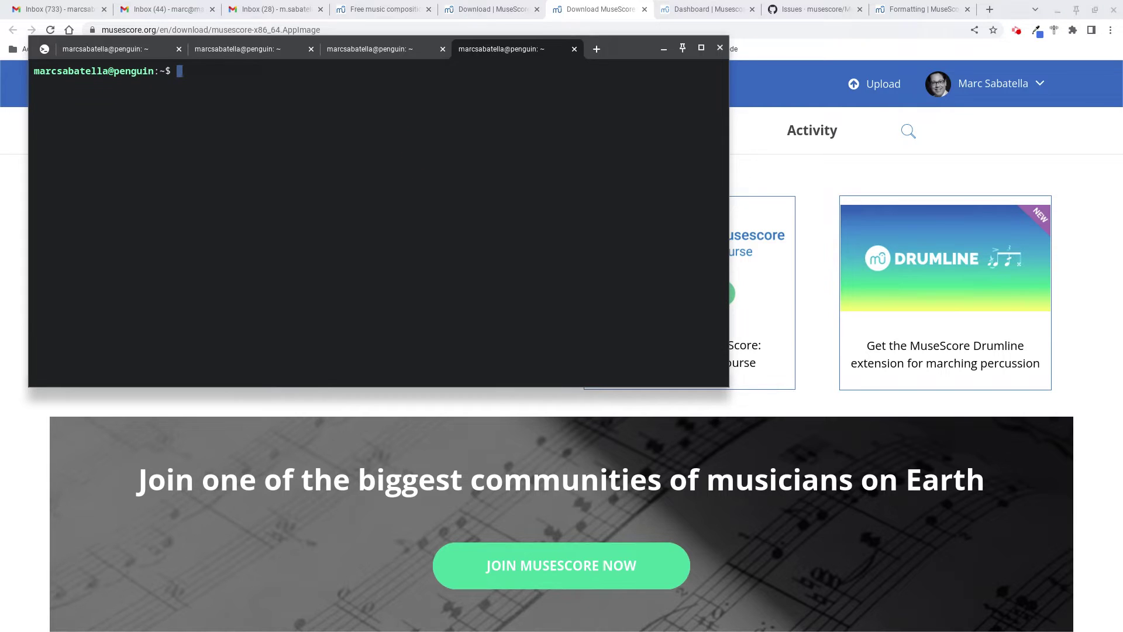
type("ls")
key("Return")
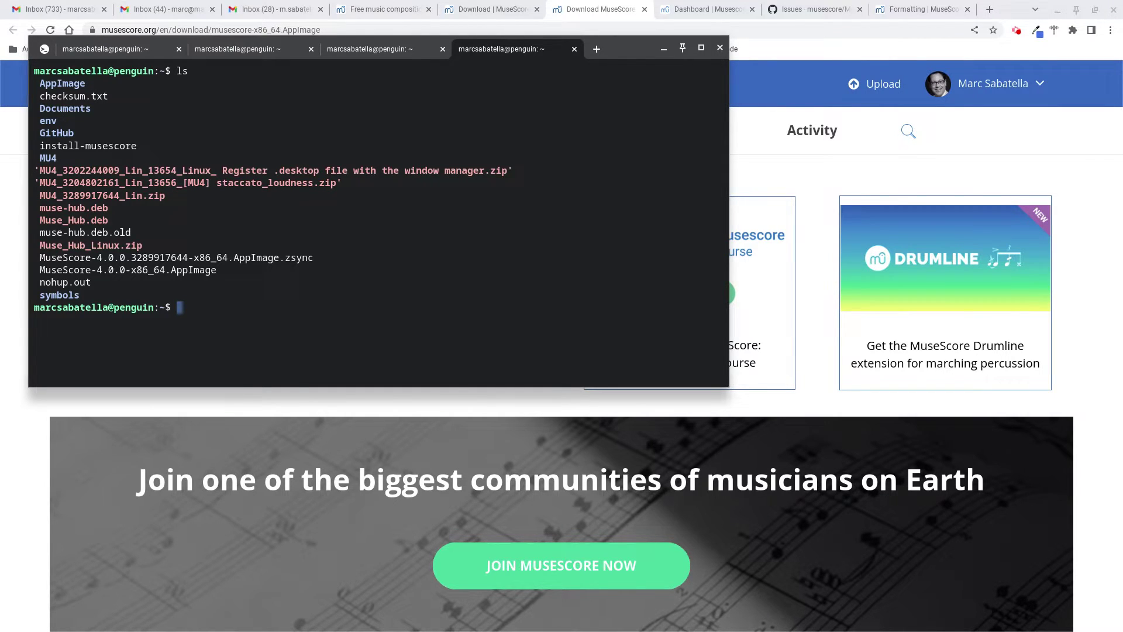
Make MuseScore-4.0.0-x86_64.AppImage executable with chmod +x
type("chmod +x MuseS")
key("Tab")
type("-")
key("Tab")
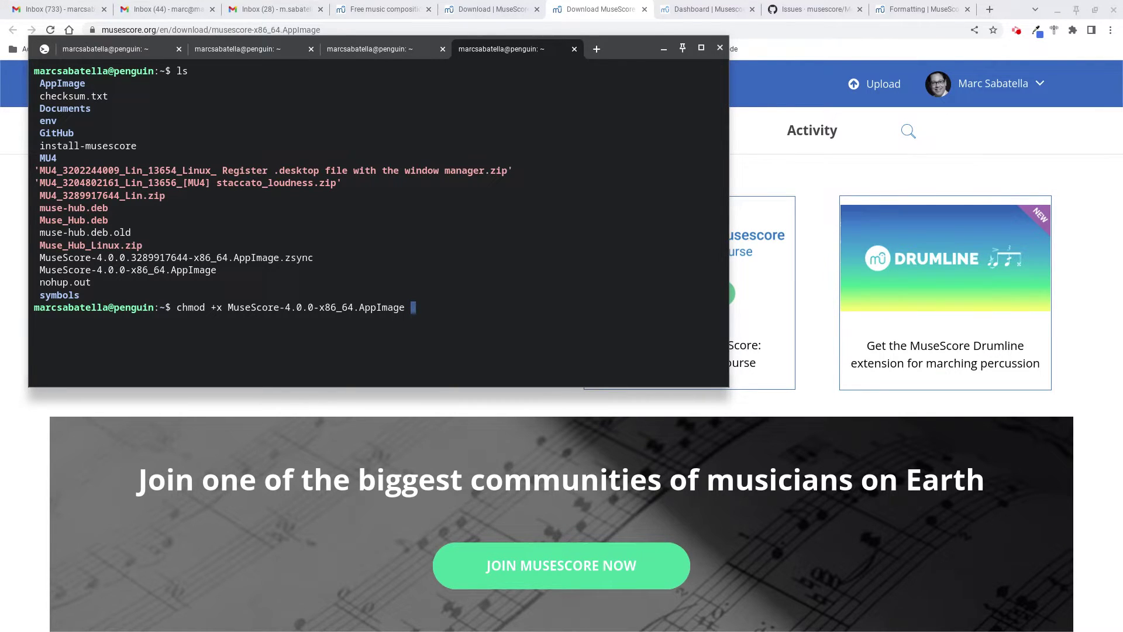
key("Return")
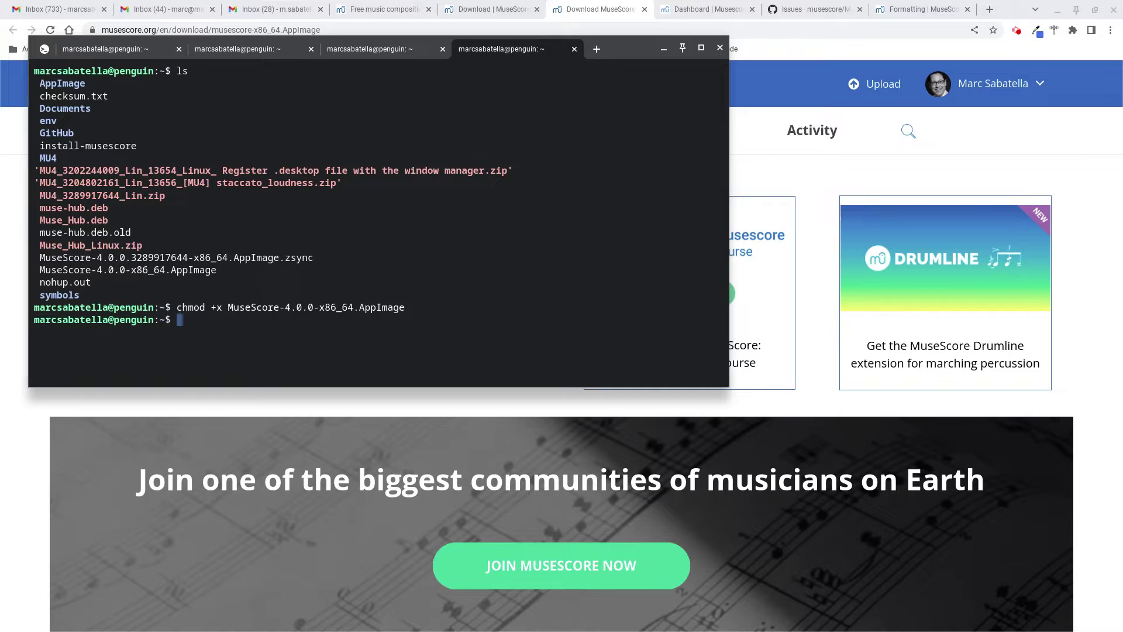
Enter ./MuseScore-4.0.0-x86_64.AppImage install at the terminal prompt without running it
type("./")
type("MuseS")
key("Tab")
type("-")
key("Tab")
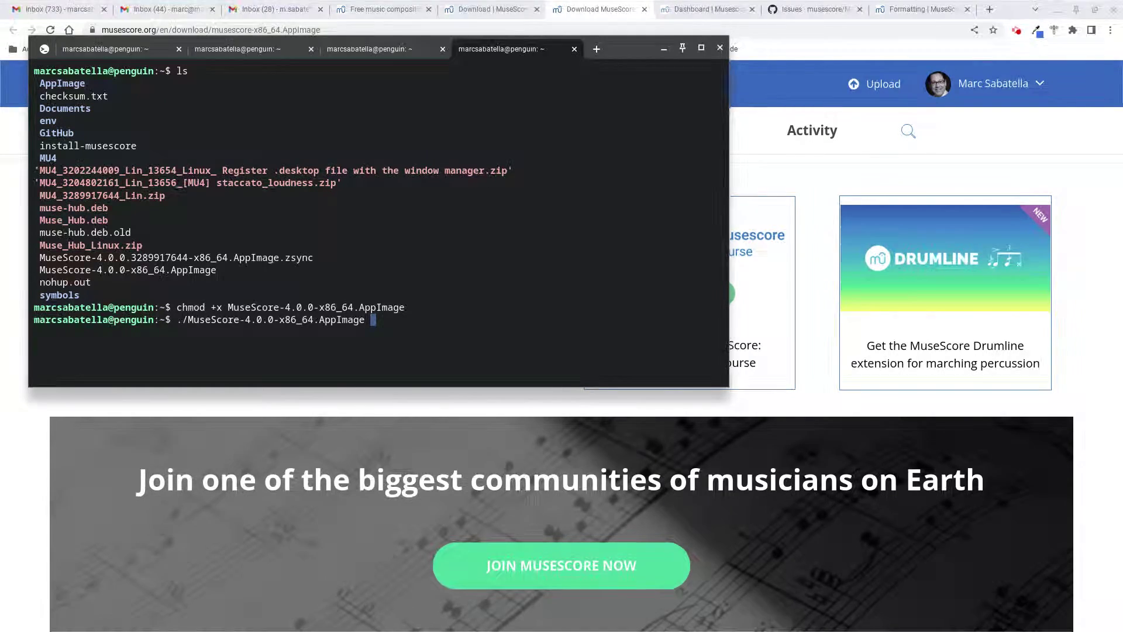
type("install")
Start MuseScore 4.0 Portable from its ChromeOS shelf icon
left_click(179, 319)
mouse_move(288, 621)
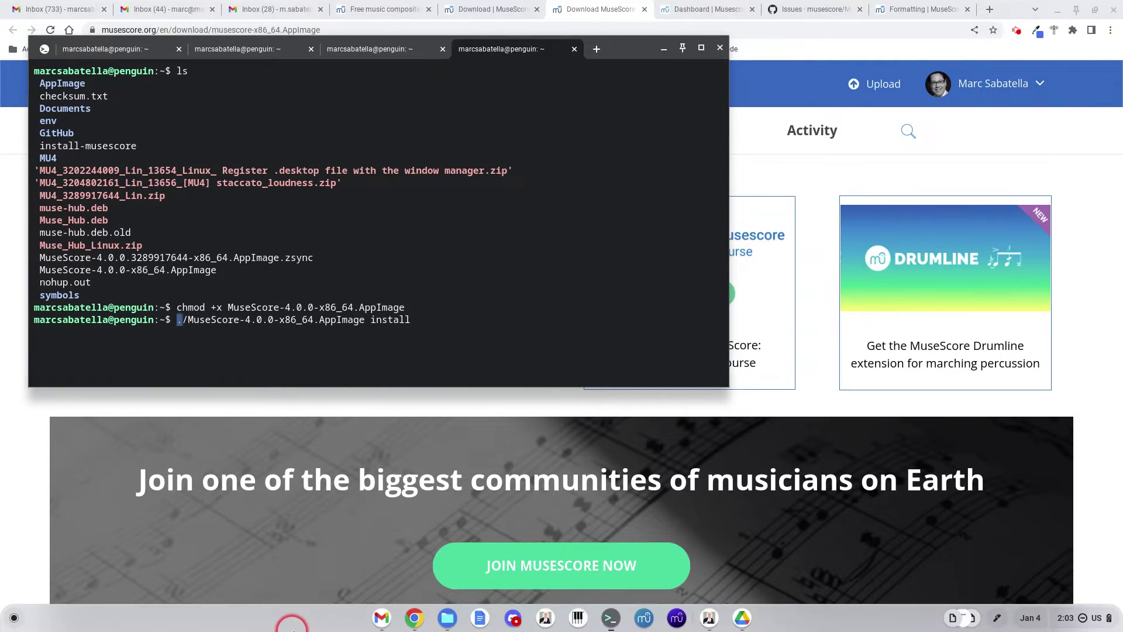
left_click(678, 624)
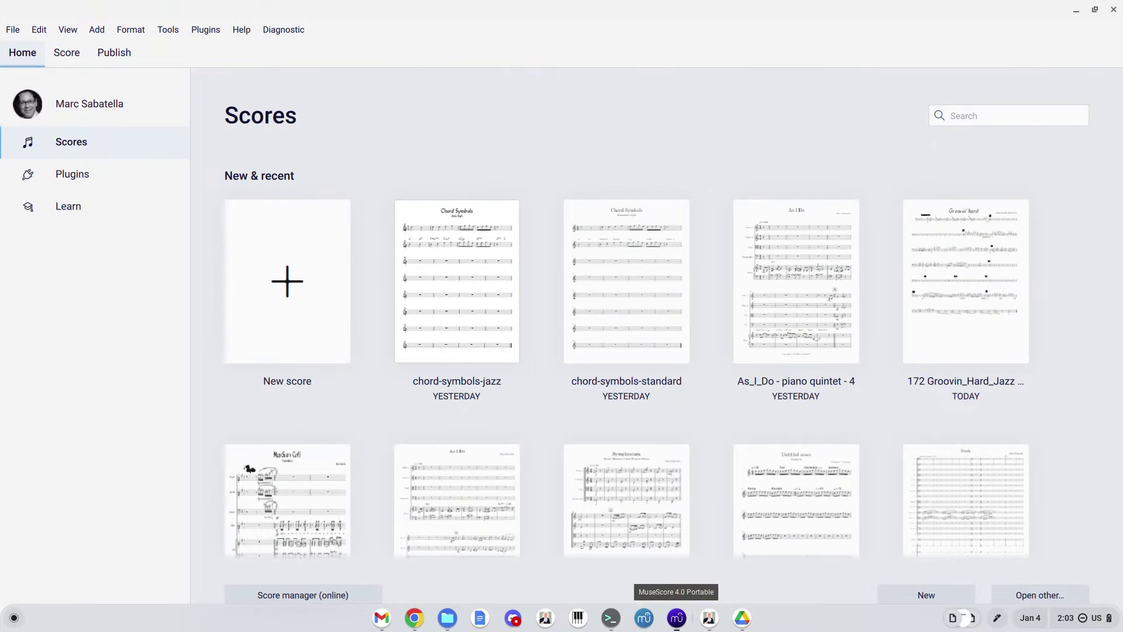
Back on Chrome's Download | MuseScore tab, start the Muse Hub (for Muse Sounds) download
key("alt+Tab")
key("alt+Tab")
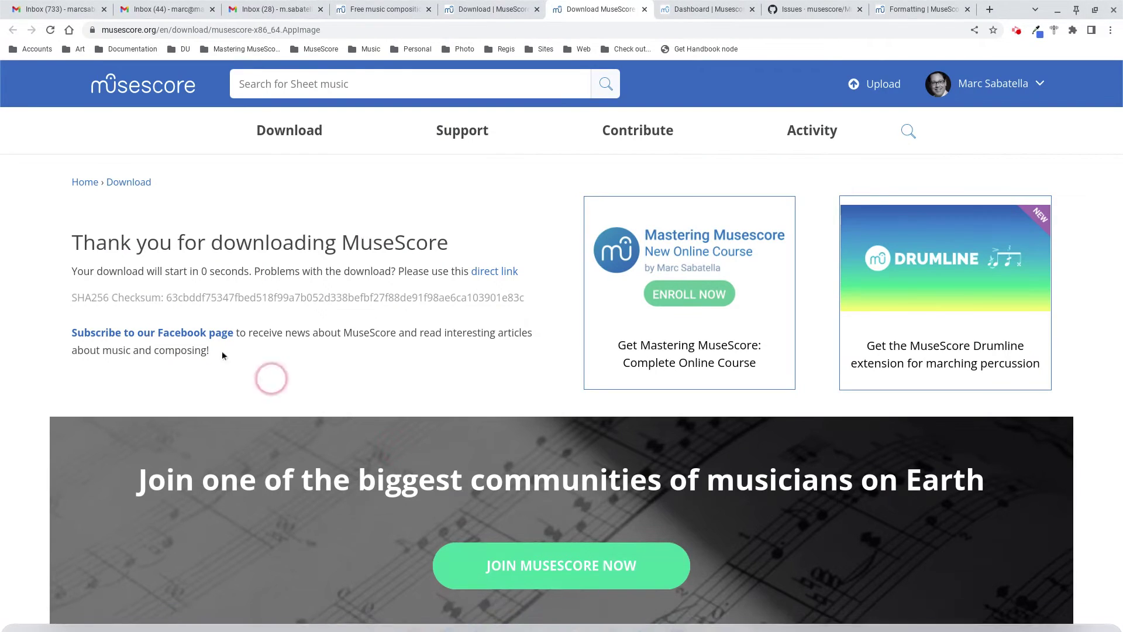
left_click(477, 11)
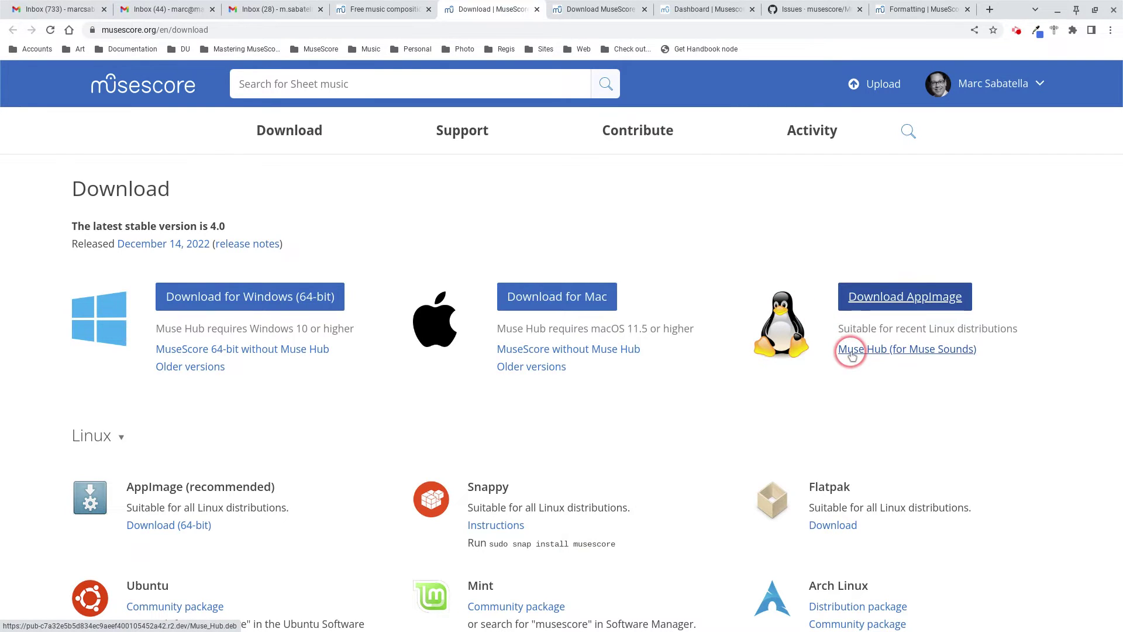
left_click(923, 350)
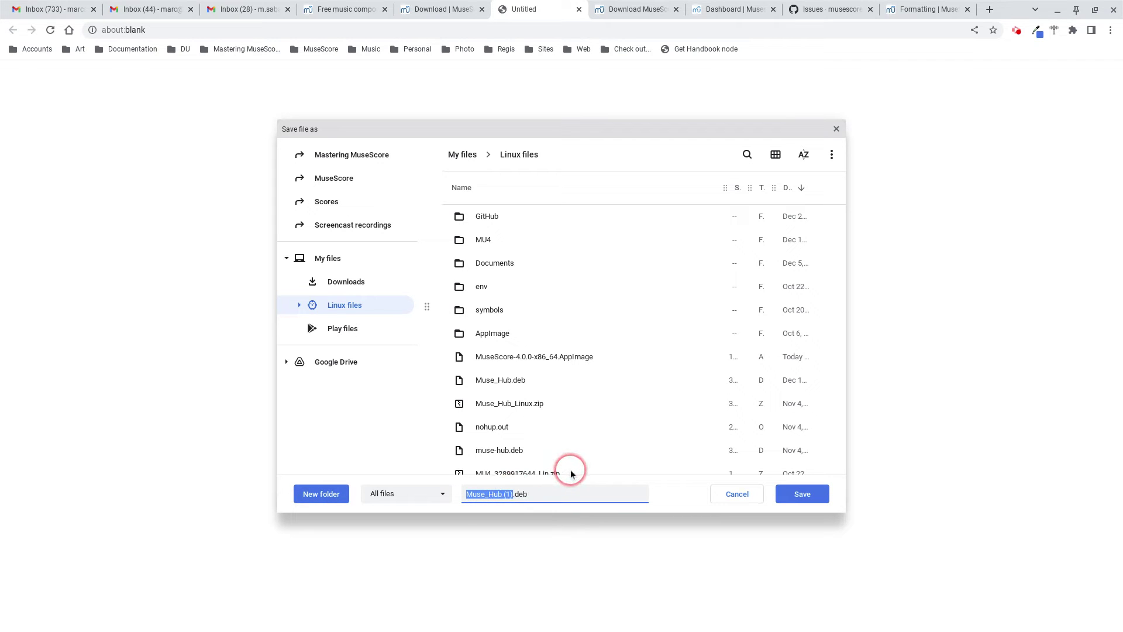
Save the Muse Hub package as Muse_Hub (1).deb in Linux files
key("Right")
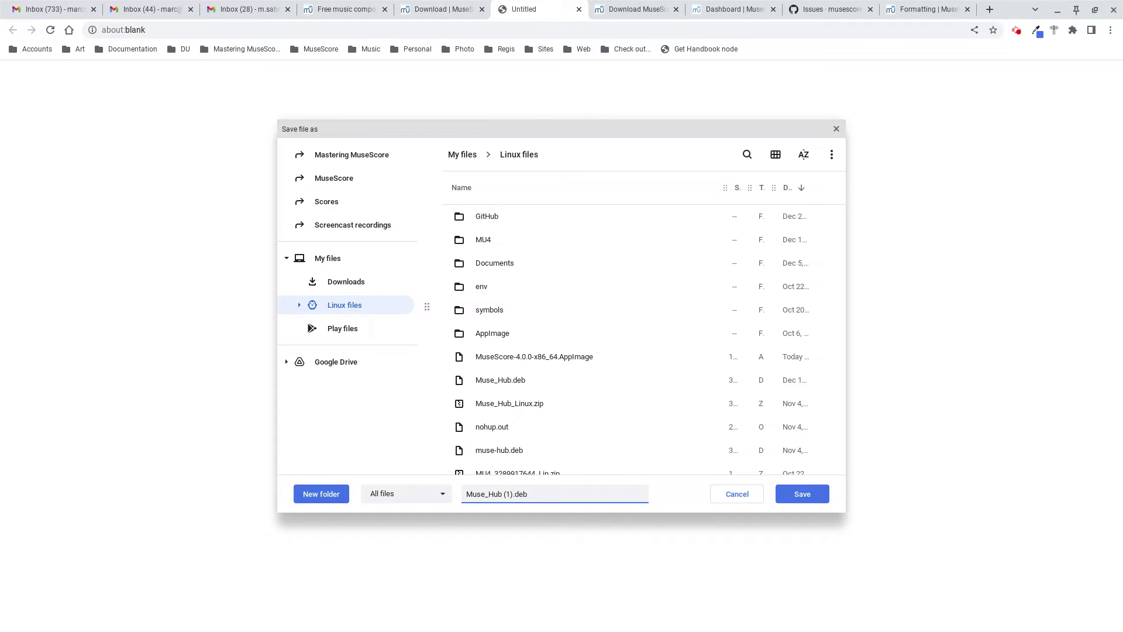
left_click(515, 492)
left_click(793, 495)
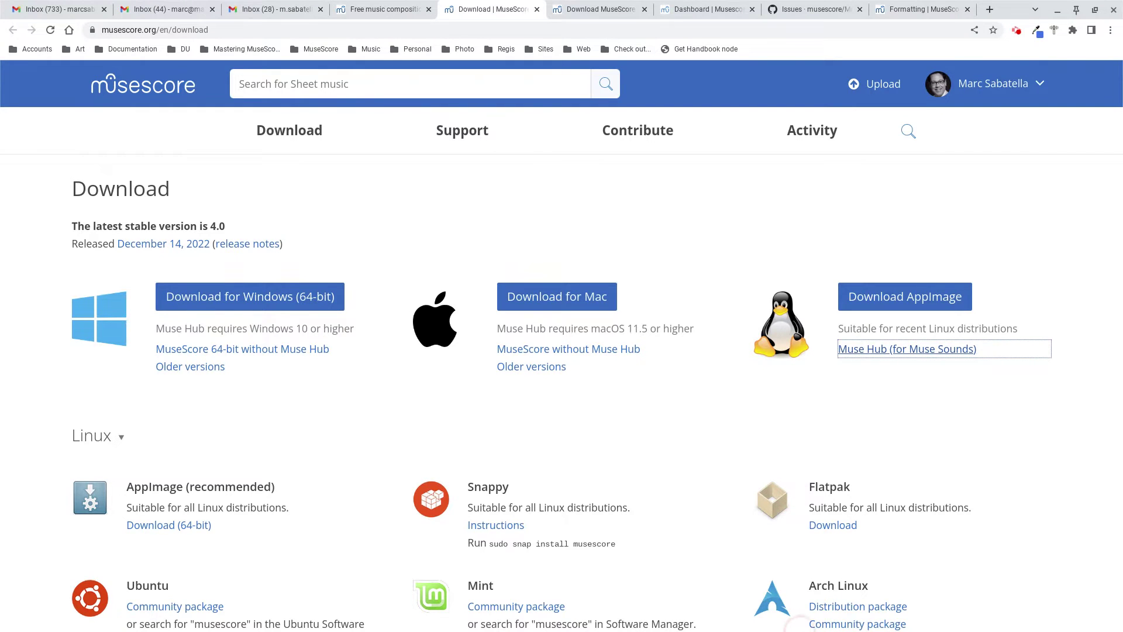
Reveal Muse_Hub (1).deb (35.1 MB) in the Files app from the shelf's Downloads list
mouse_move(801, 623)
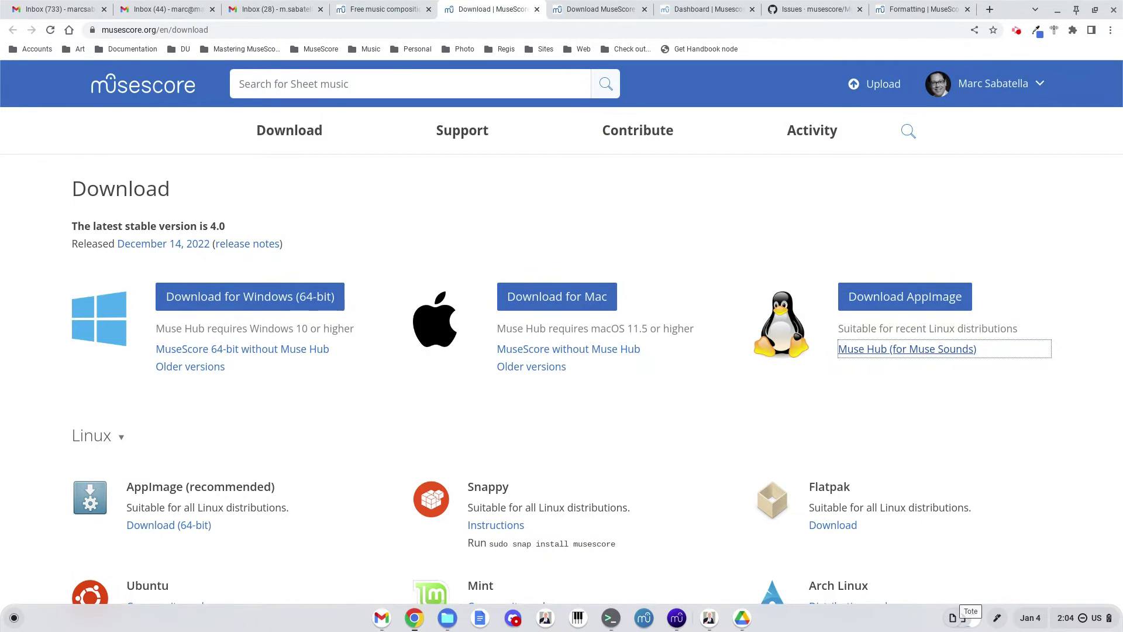
left_click(955, 619)
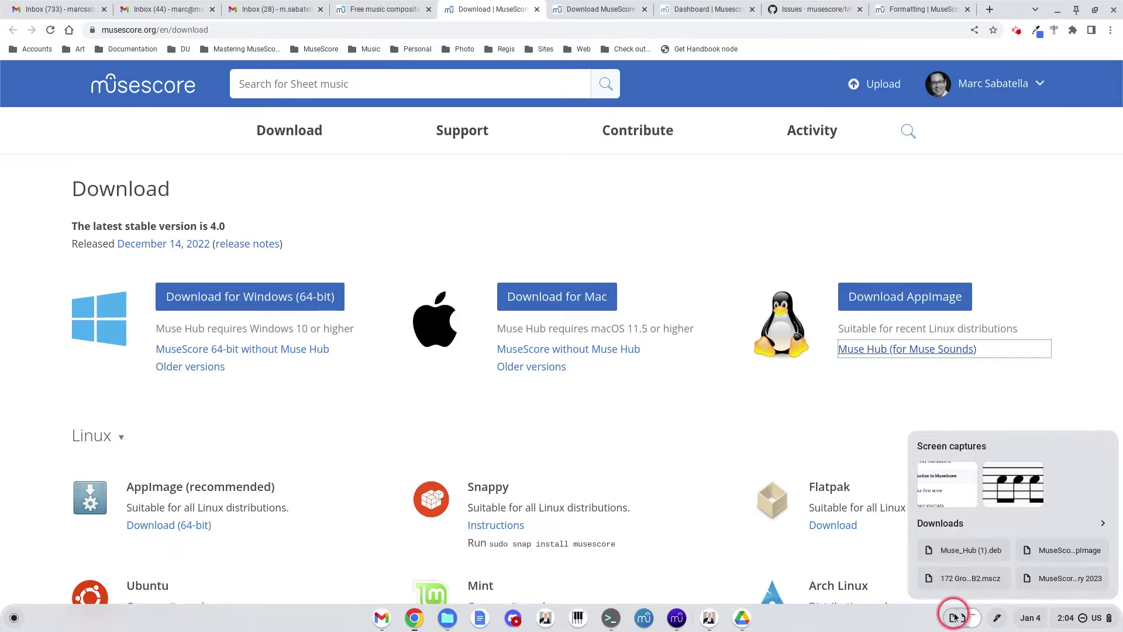
left_click(953, 585)
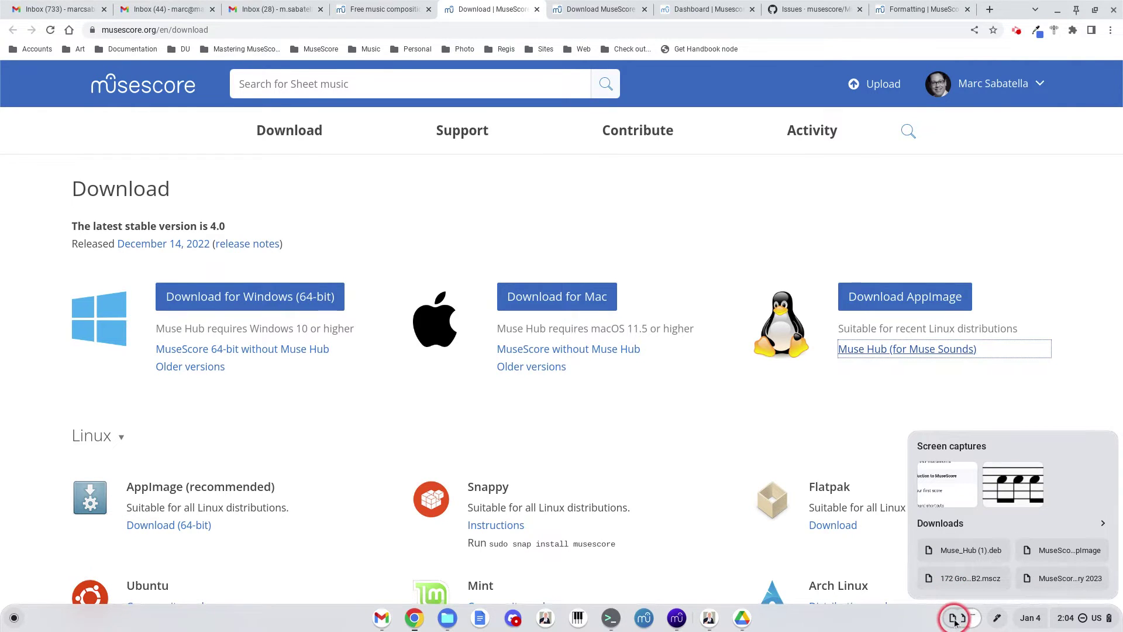
left_click(942, 554)
left_click(941, 554)
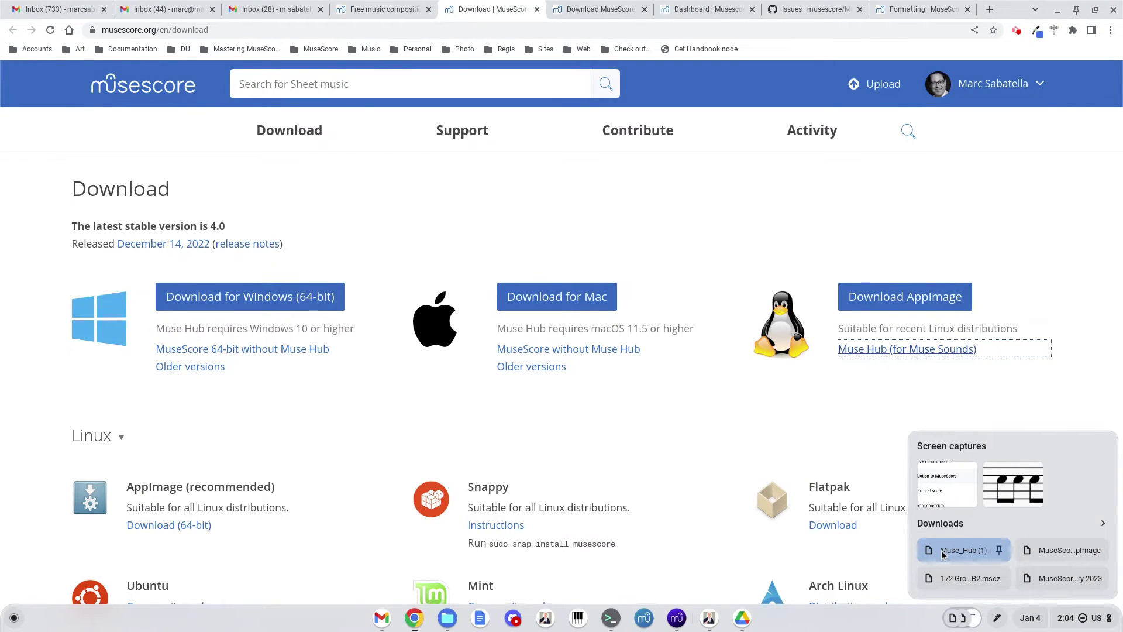
double_click(941, 554)
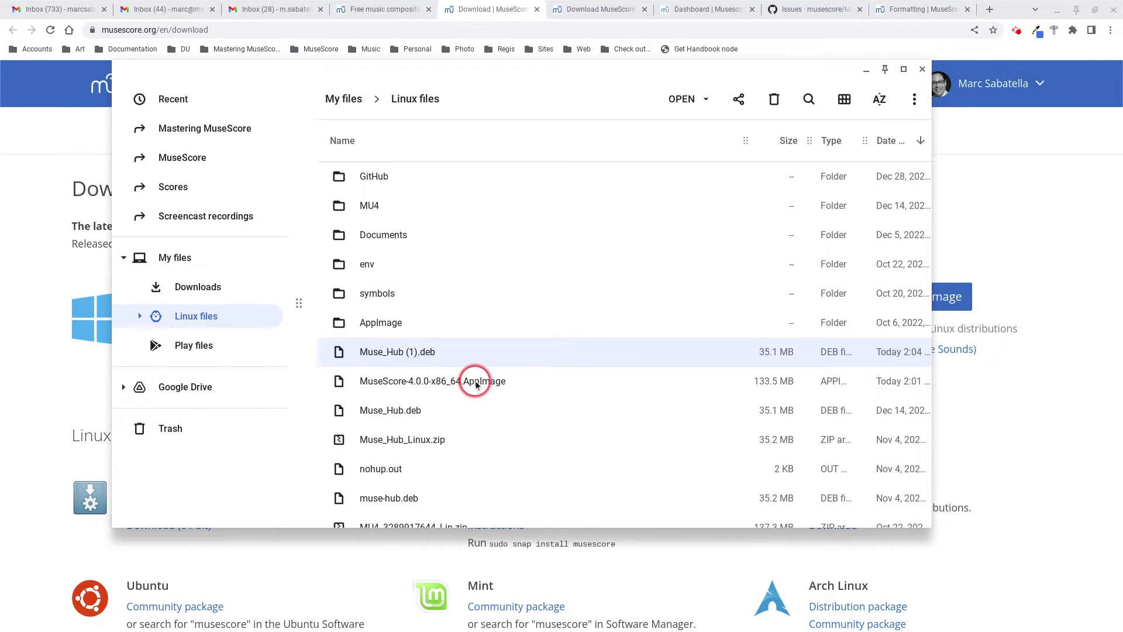
double_click(387, 354)
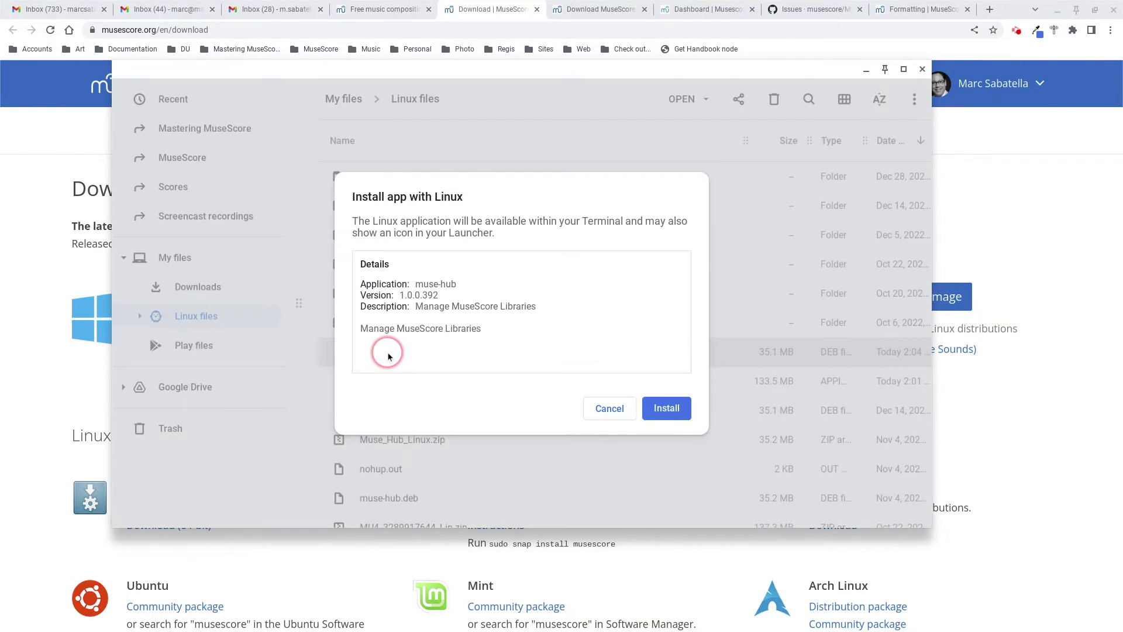
left_click(609, 409)
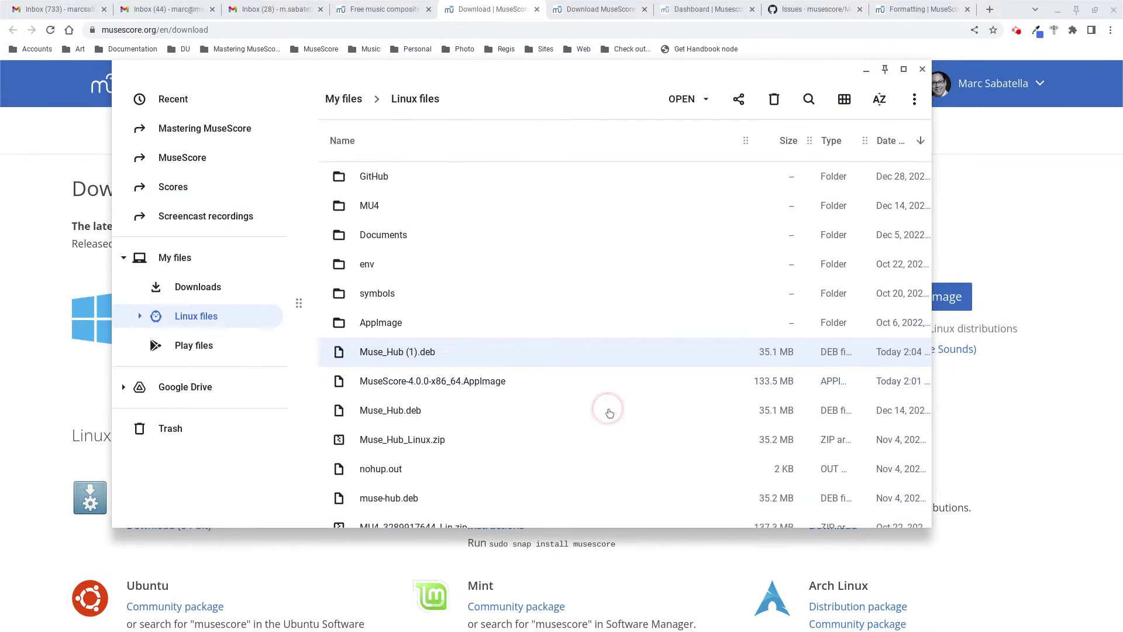
In the terminal, replace the old AppImage install command with muse-hub
left_click(866, 71)
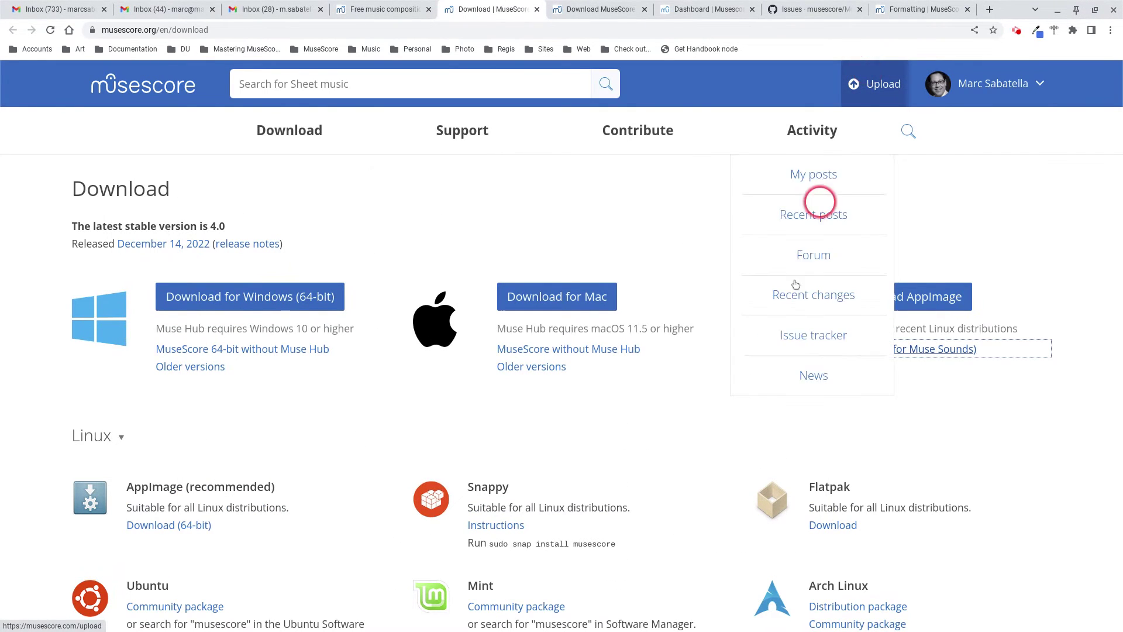
mouse_move(657, 625)
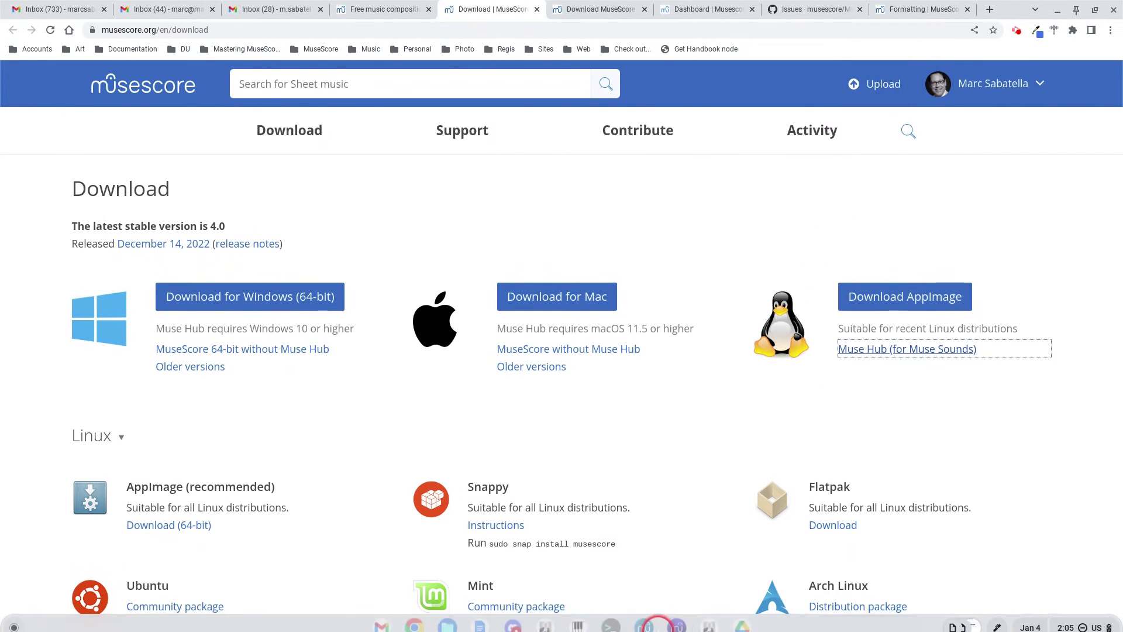
left_click(608, 618)
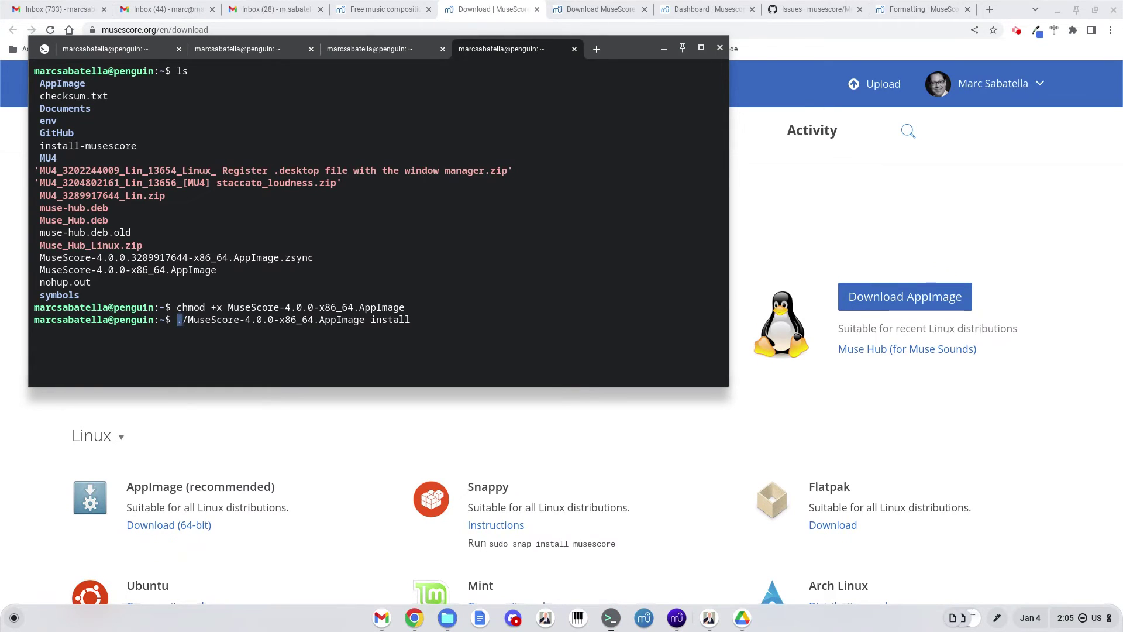
left_click(655, 619)
key("End")
key("BackSpace")
key("BackSpace")
key("BackSpace")
key("BackSpace")
key("BackSpace")
key("BackSpace")
key("BackSpace")
key("BackSpace")
key("BackSpace")
key("BackSpace")
key("BackSpace")
key("BackSpace")
key("BackSpace")
key("BackSpace")
key("BackSpace")
key("BackSpace")
key("BackSpace")
key("BackSpace")
key("BackSpace")
key("BackSpace")
key("BackSpace")
key("BackSpace")
key("BackSpace")
key("BackSpace")
key("BackSpace")
key("BackSpace")
key("BackSpace")
key("BackSpace")
key("BackSpace")
key("BackSpace")
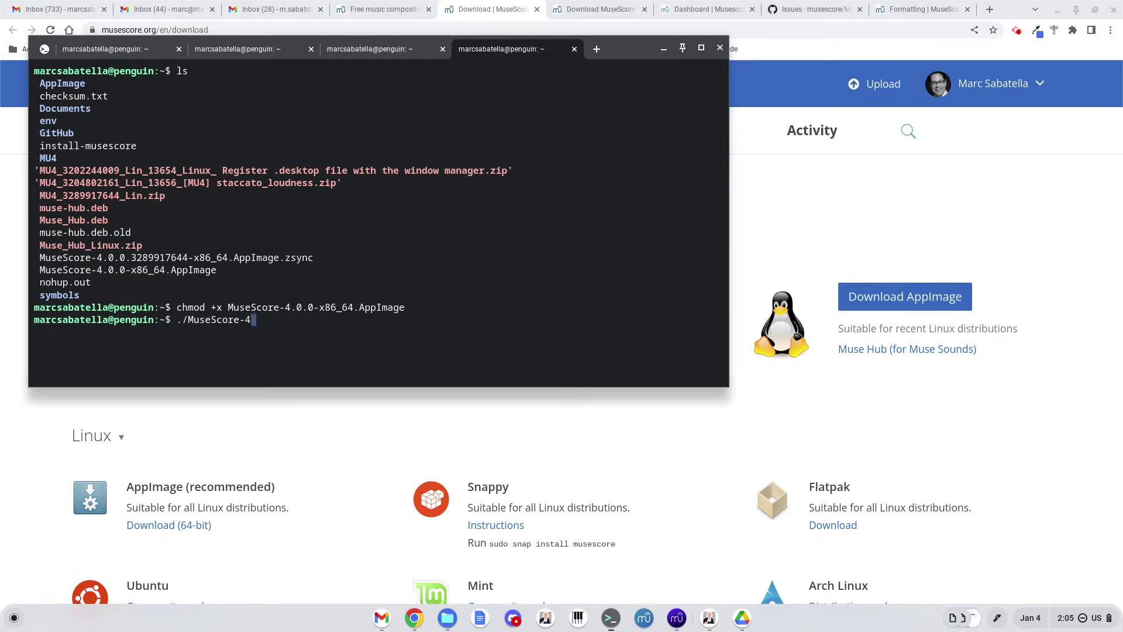
type("muse-hub")
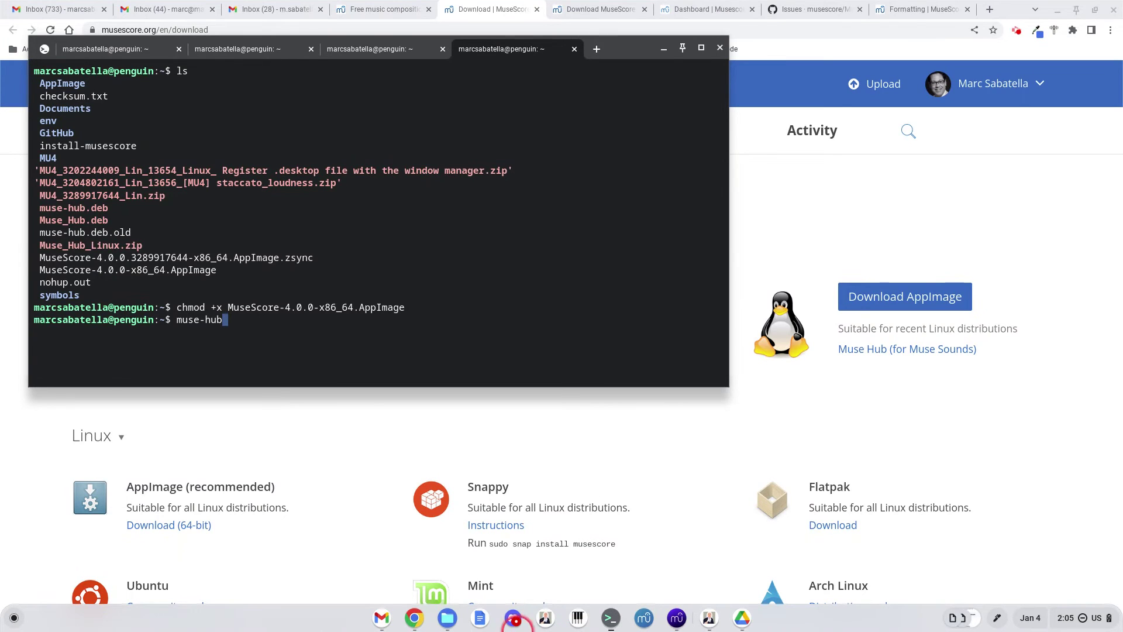
Search the launcher for 'muse' to start Muse Hub, then return to the terminal
left_click(13, 617)
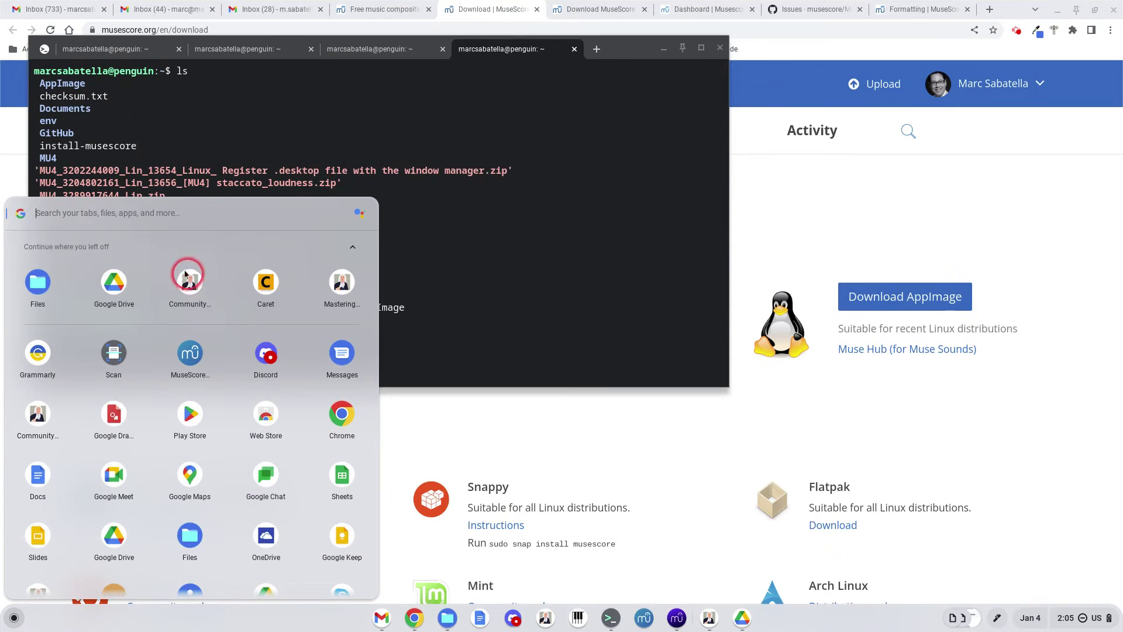
type("muse")
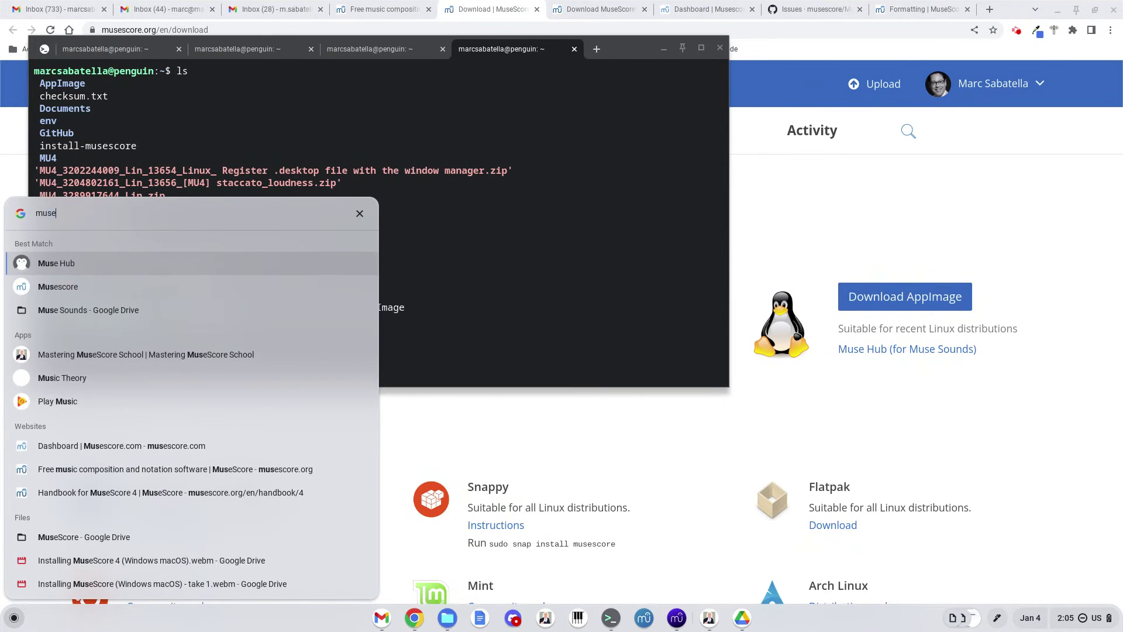
left_click(51, 264)
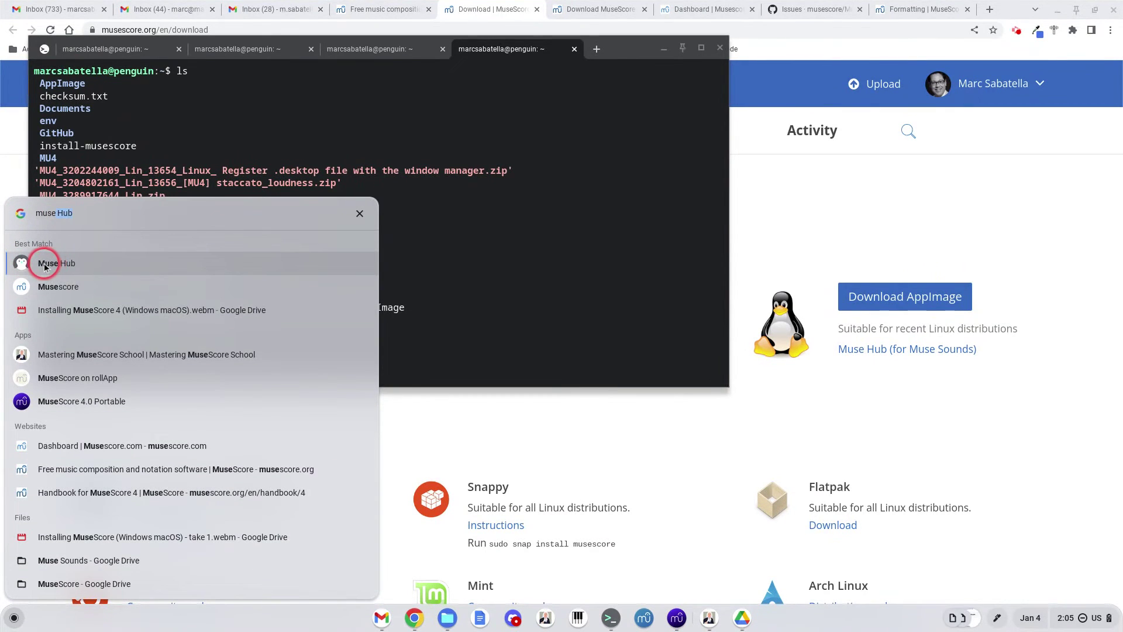
left_click(491, 260)
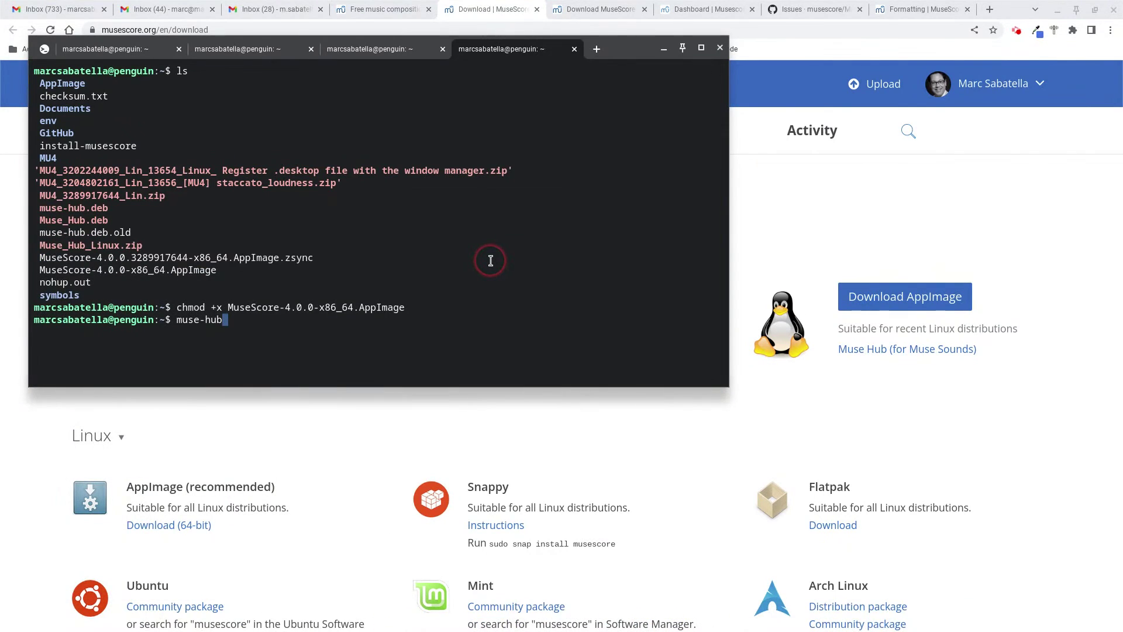
Run muse-hub, then close the Hub window showing the helper-service-not-running banner
key("Return")
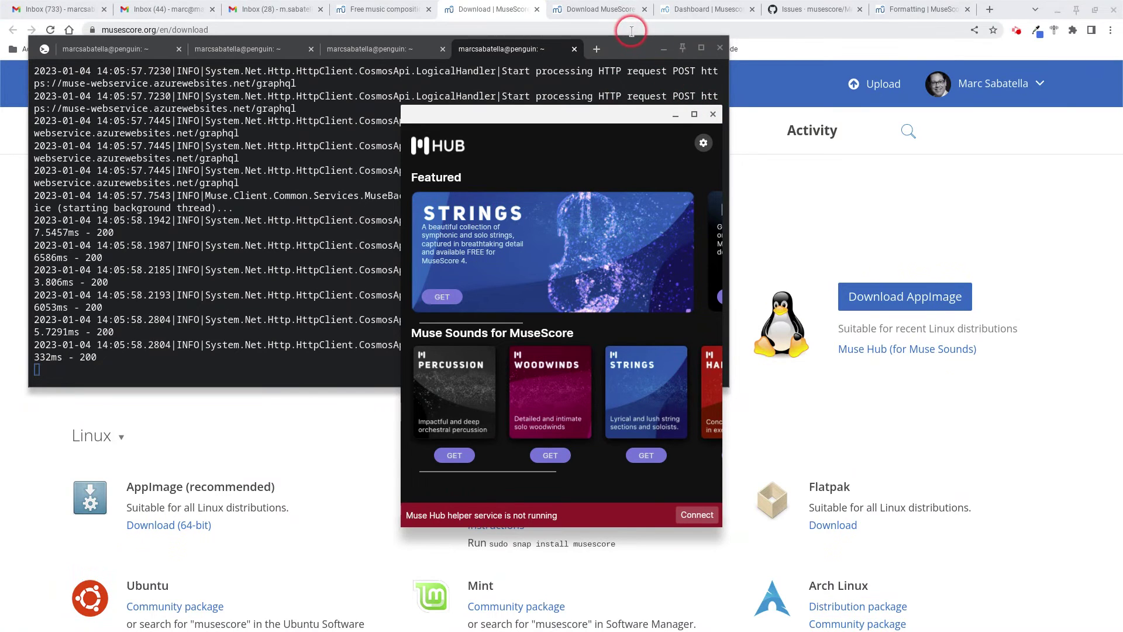
left_click(712, 114)
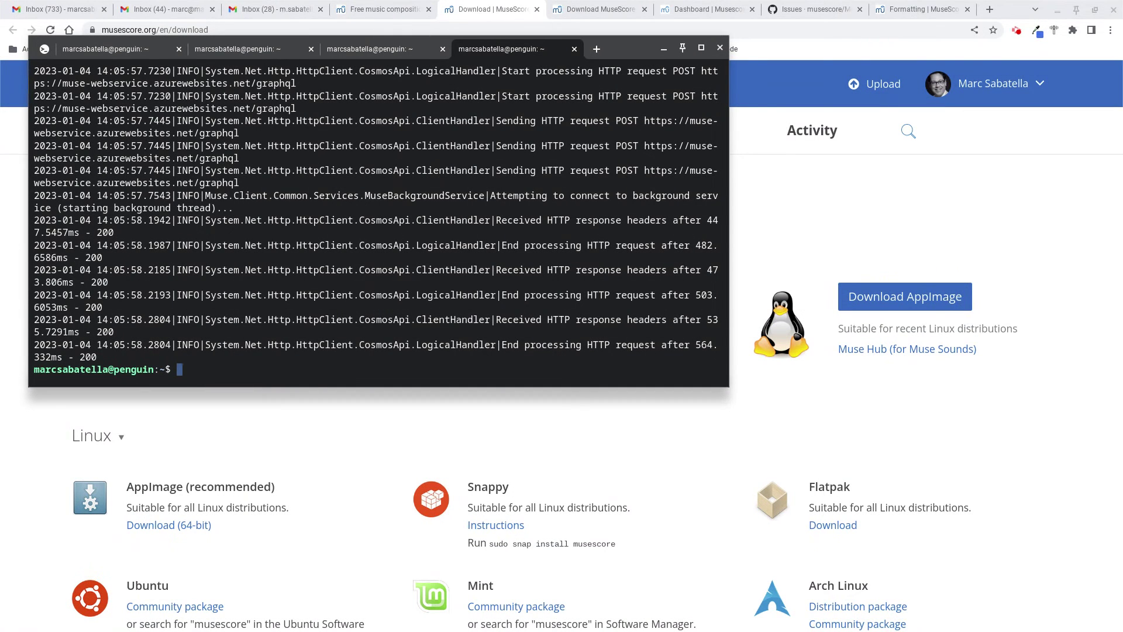
Run 'sudo muse-hub-service &' in the background from Terminal, then relaunch 'muse-hub'
type("sudo muse-hub-service")
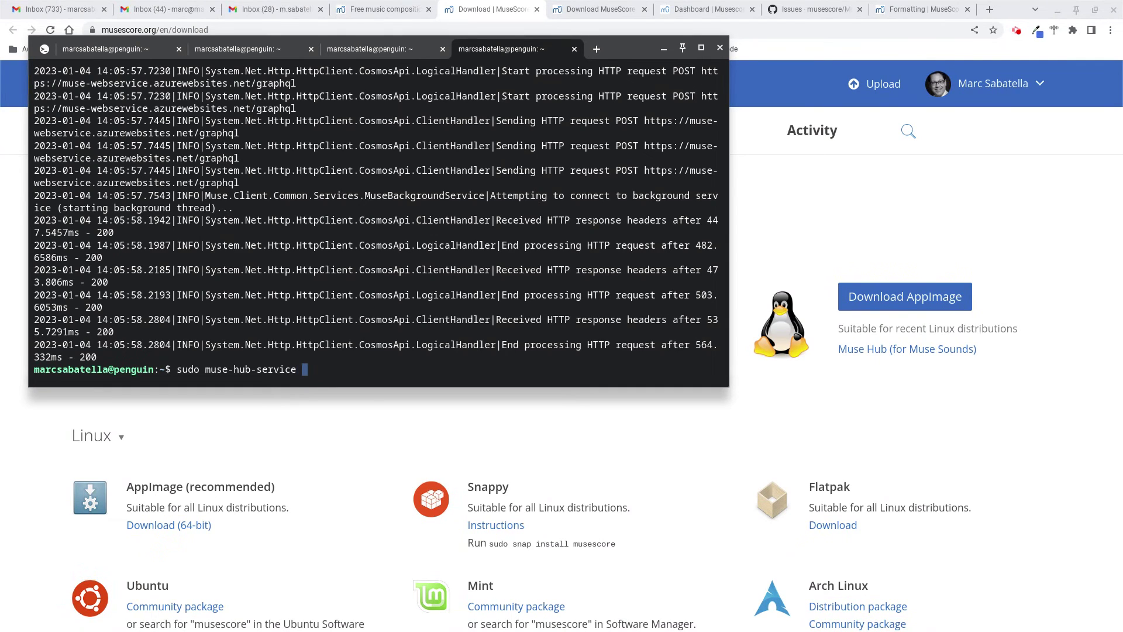
type(" &")
key("Return")
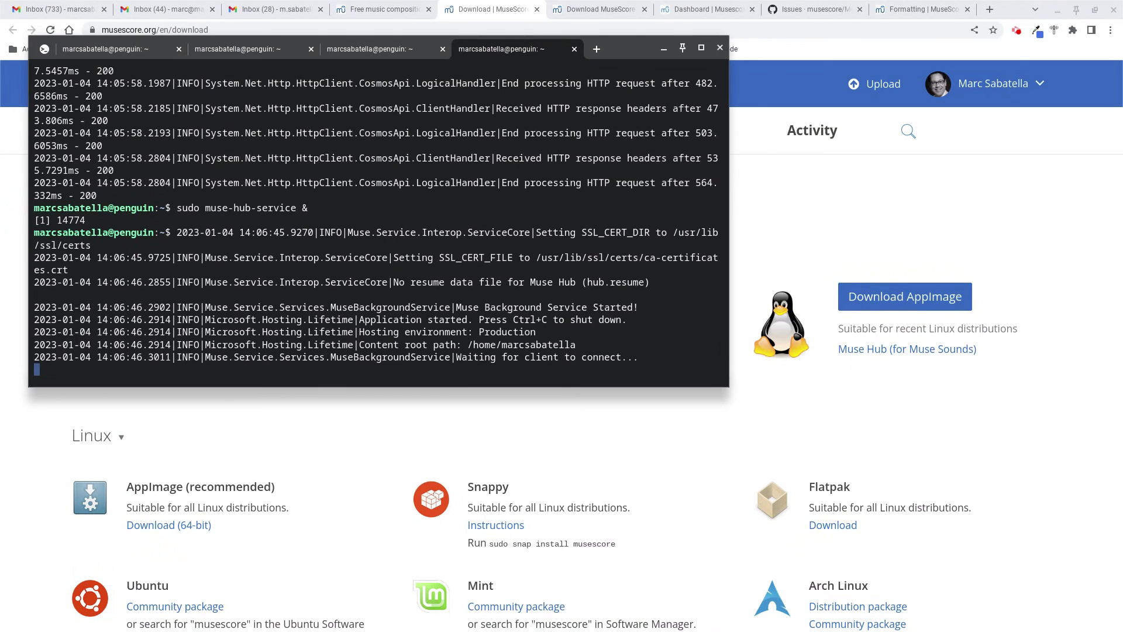
key("Return")
type("m")
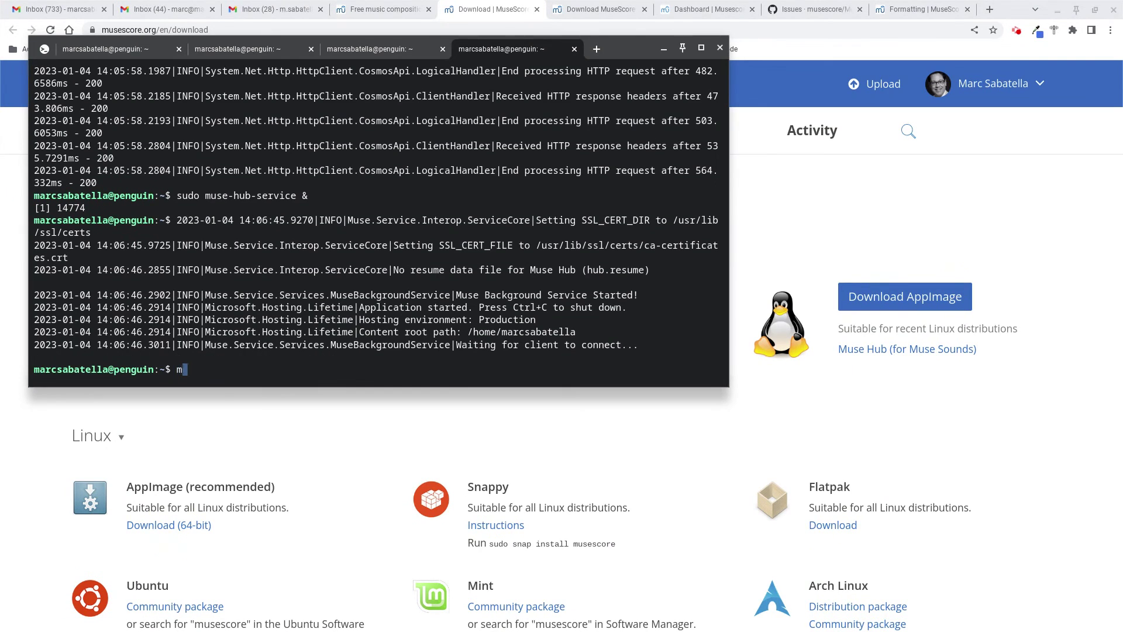
type("use-hub")
key("Return")
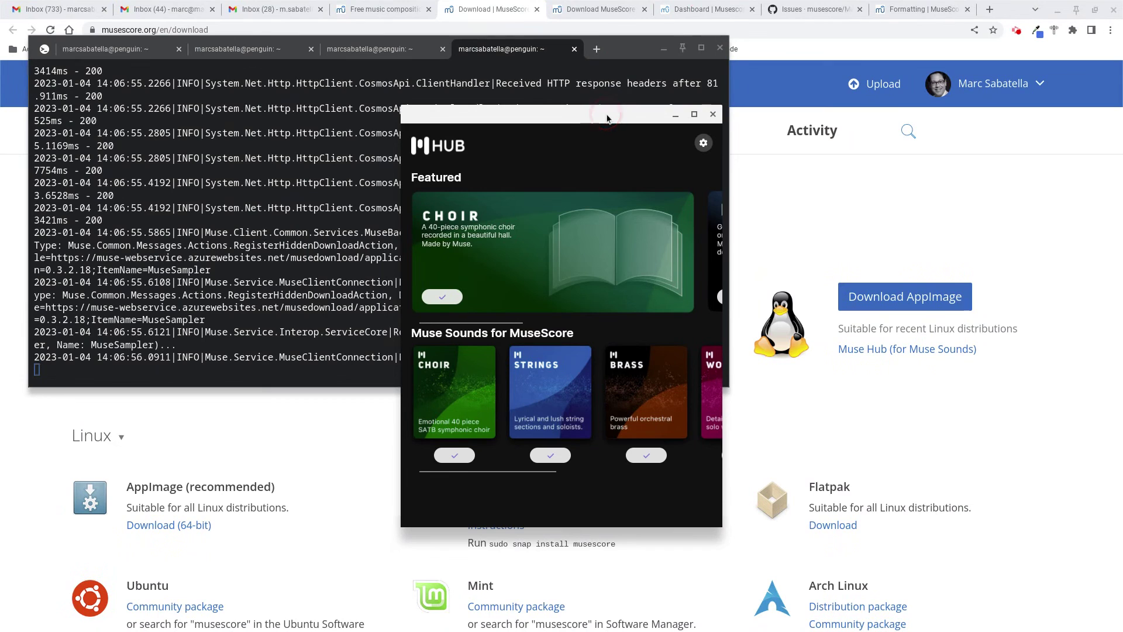
Confirm the featured Choir and the Strings Muse Sounds each show an installed checkmark
left_click(441, 303)
left_click(451, 455)
left_click(515, 458)
left_click(544, 456)
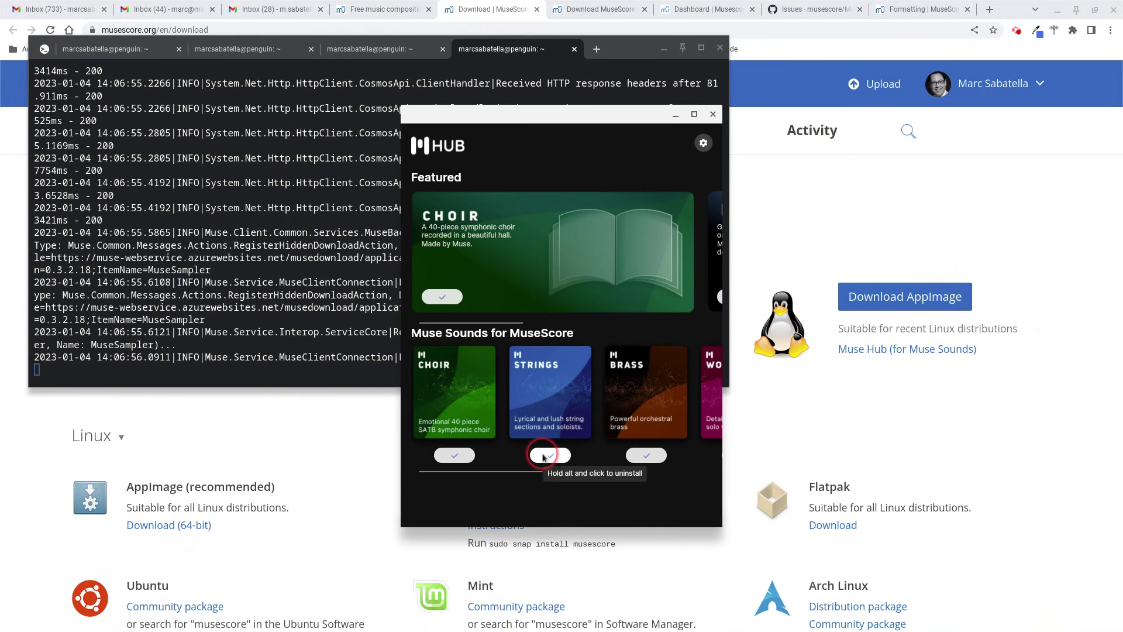
left_click(527, 486)
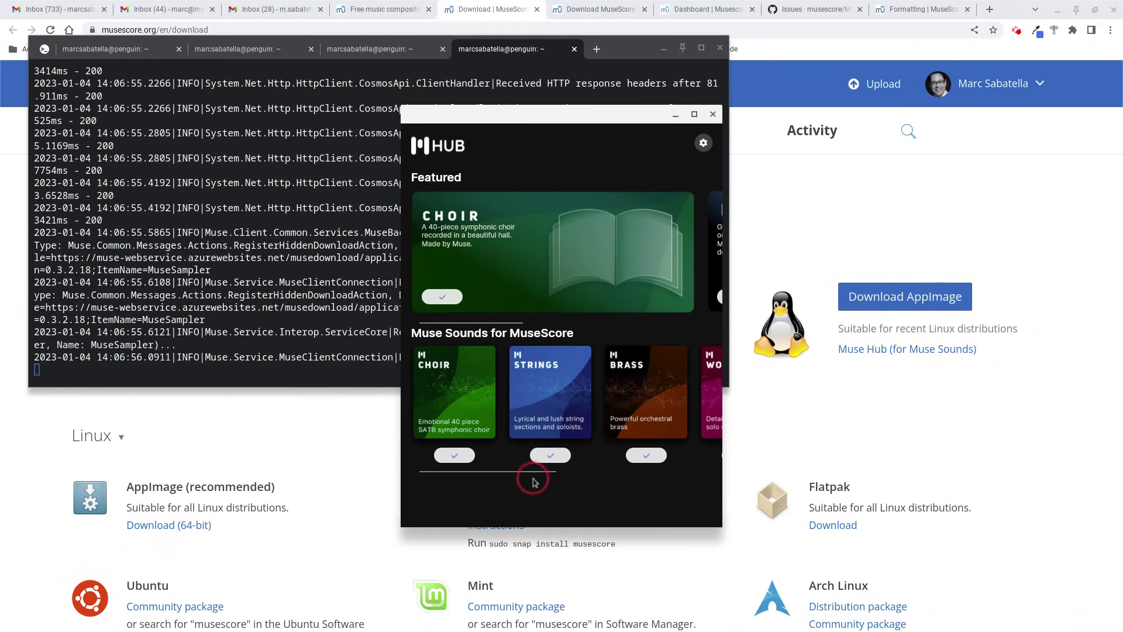